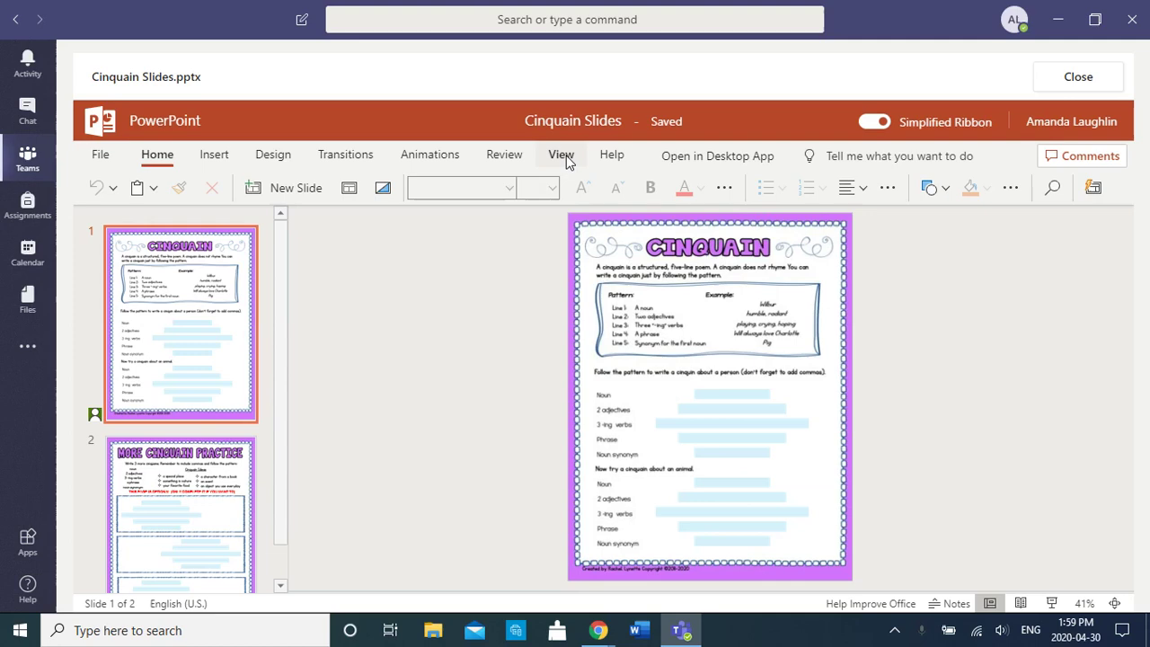
- Set the slide view's zoom to 100%
click(566, 155)
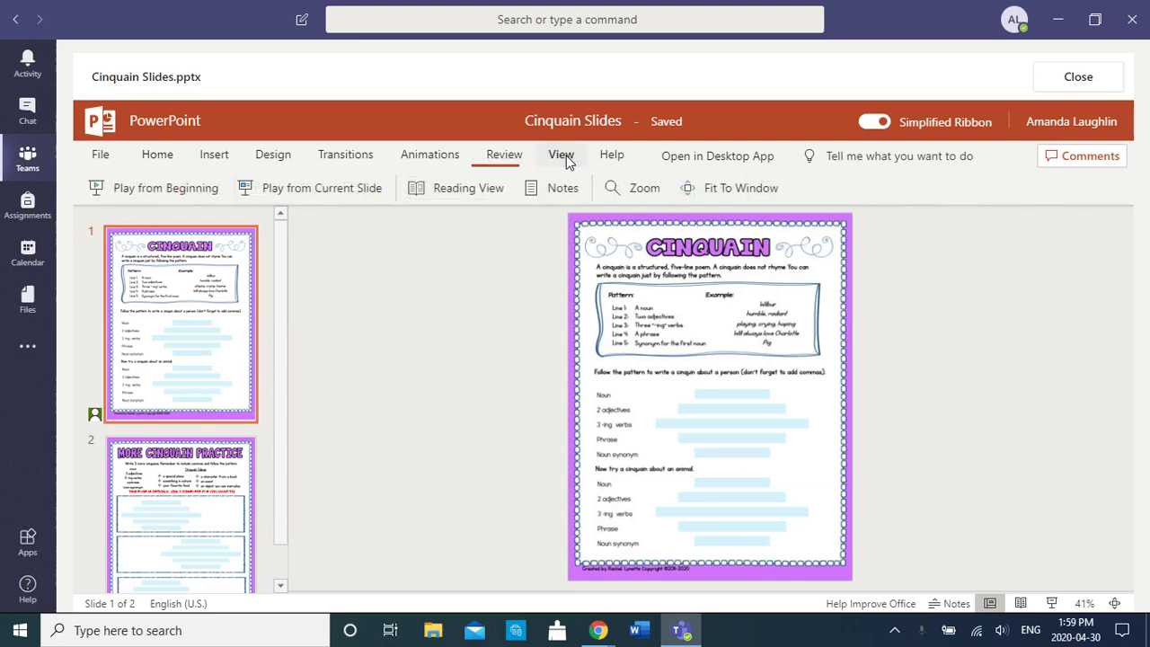
click(634, 185)
click(580, 365)
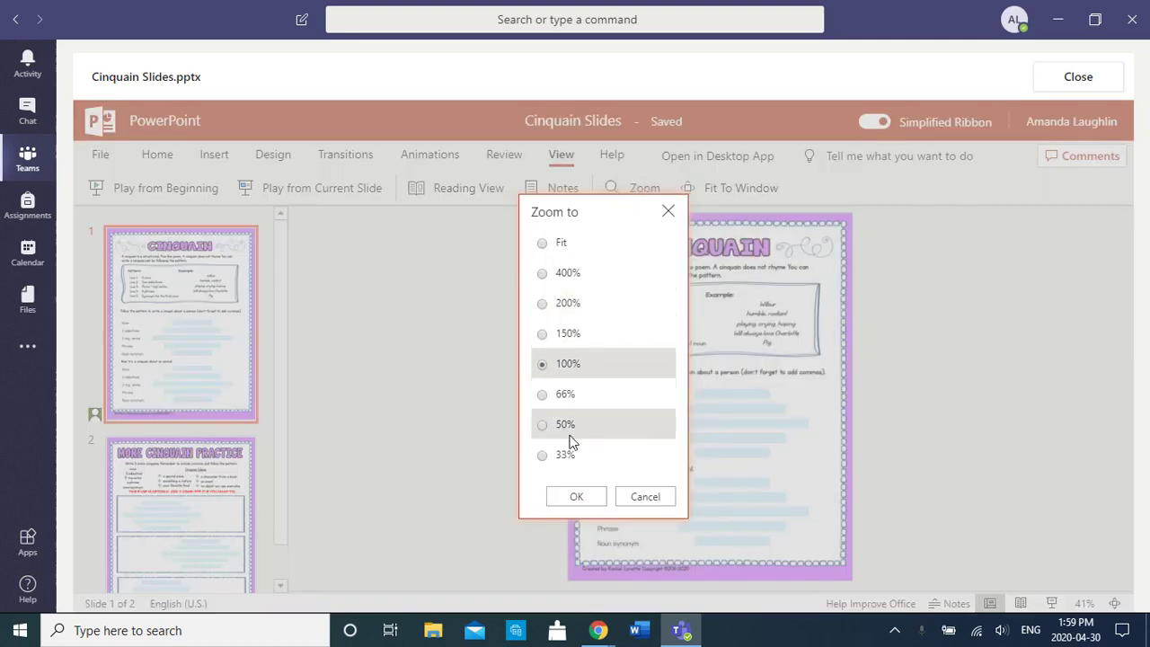
click(577, 496)
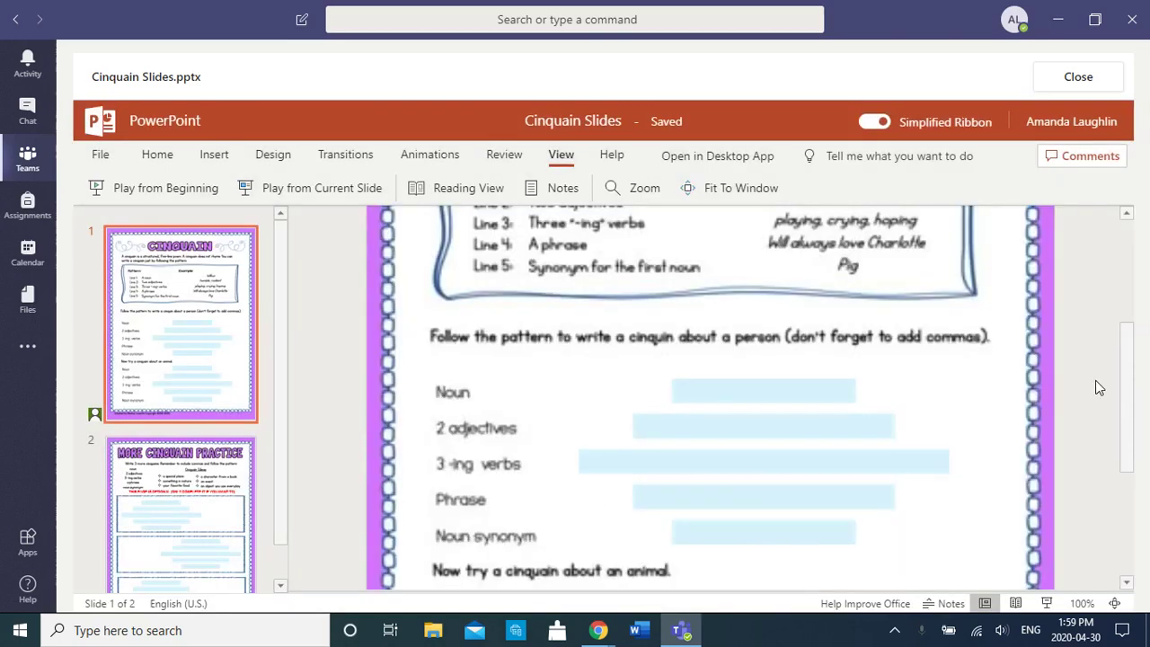
- Read through the first slide, from the cinquain pattern and example down to the person and animal poem exercises
scroll(1098, 387, up, 2)
scroll(1095, 380, up, 2)
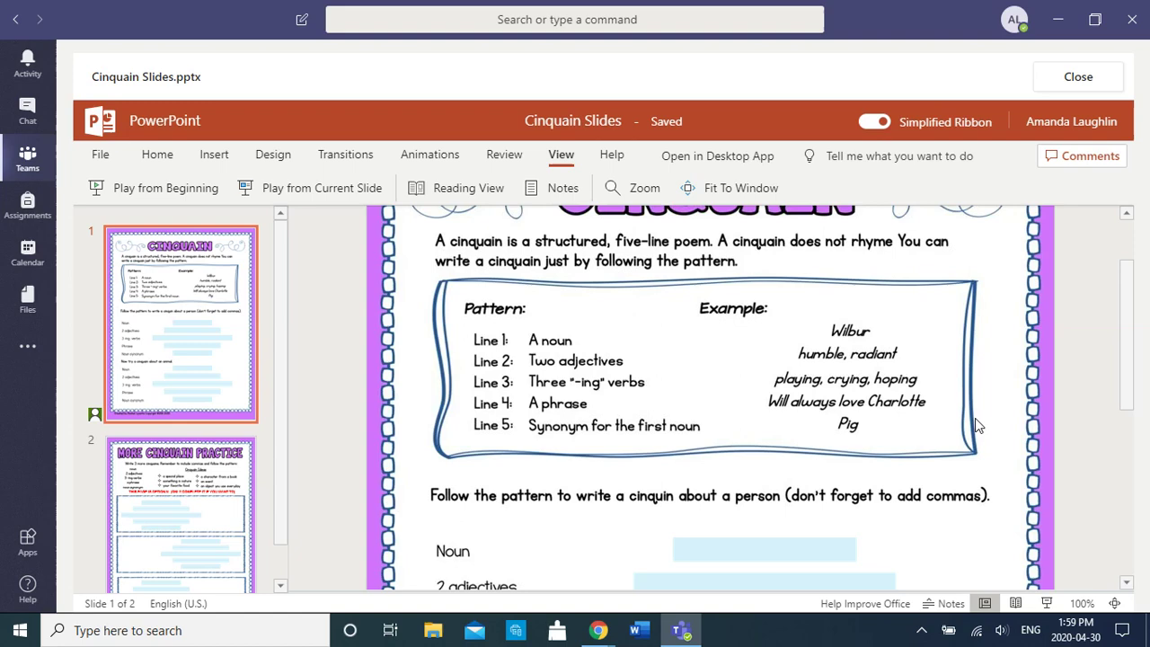
scroll(975, 417, down, 3)
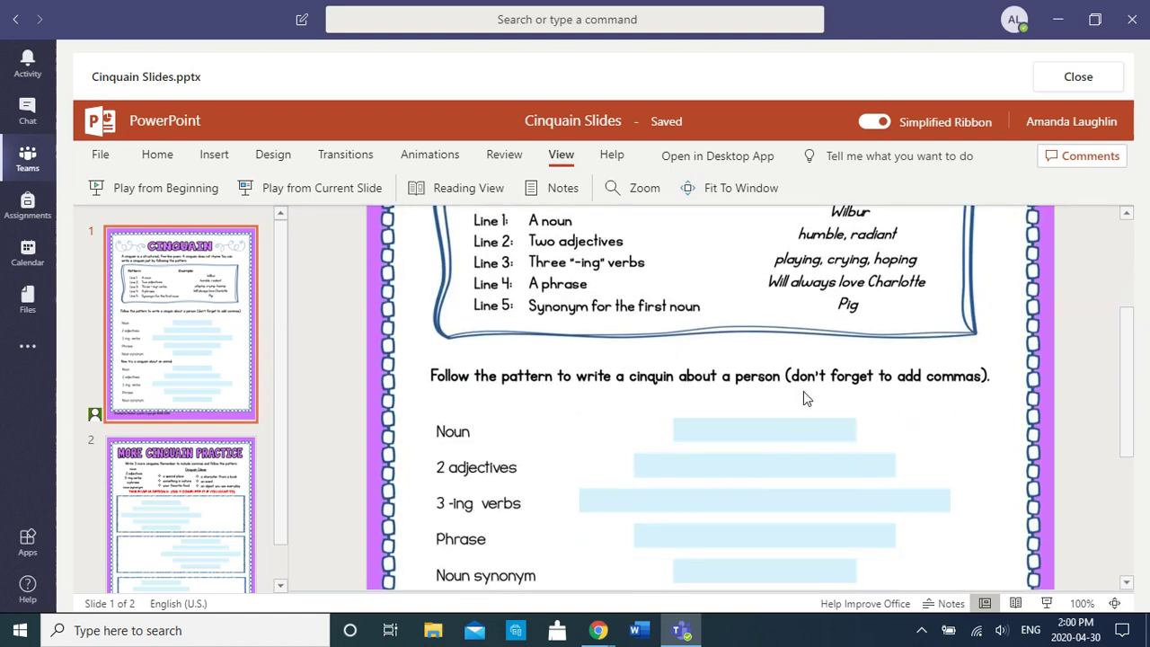
scroll(803, 391, down, 3)
scroll(803, 390, down, 1)
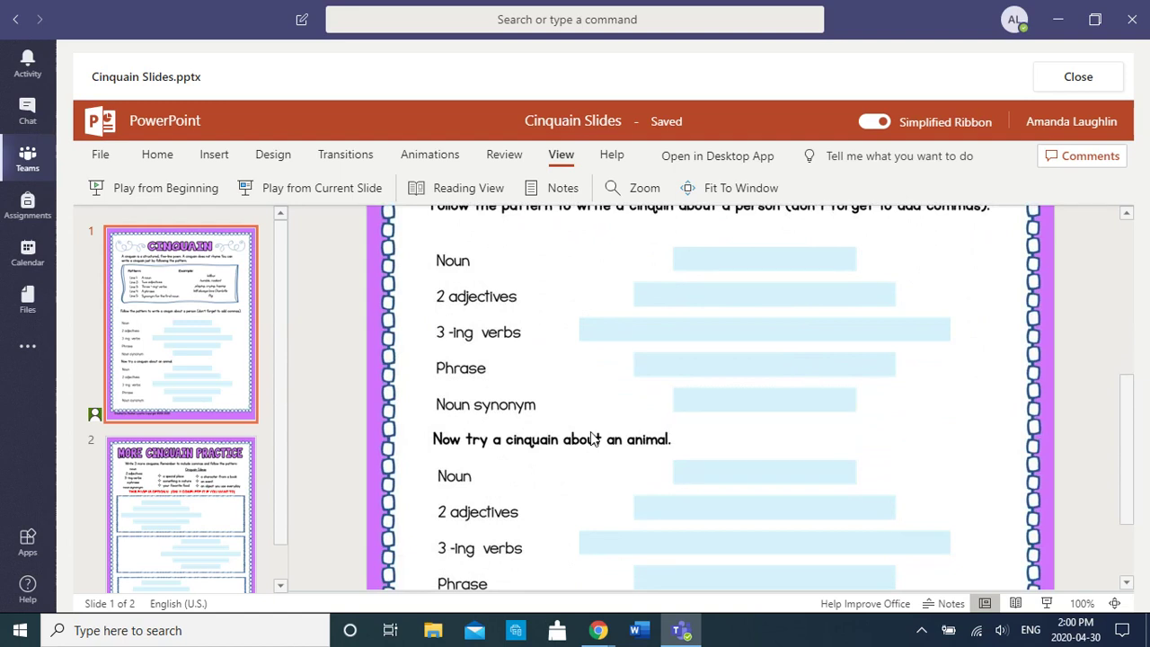
scroll(593, 439, down, 1)
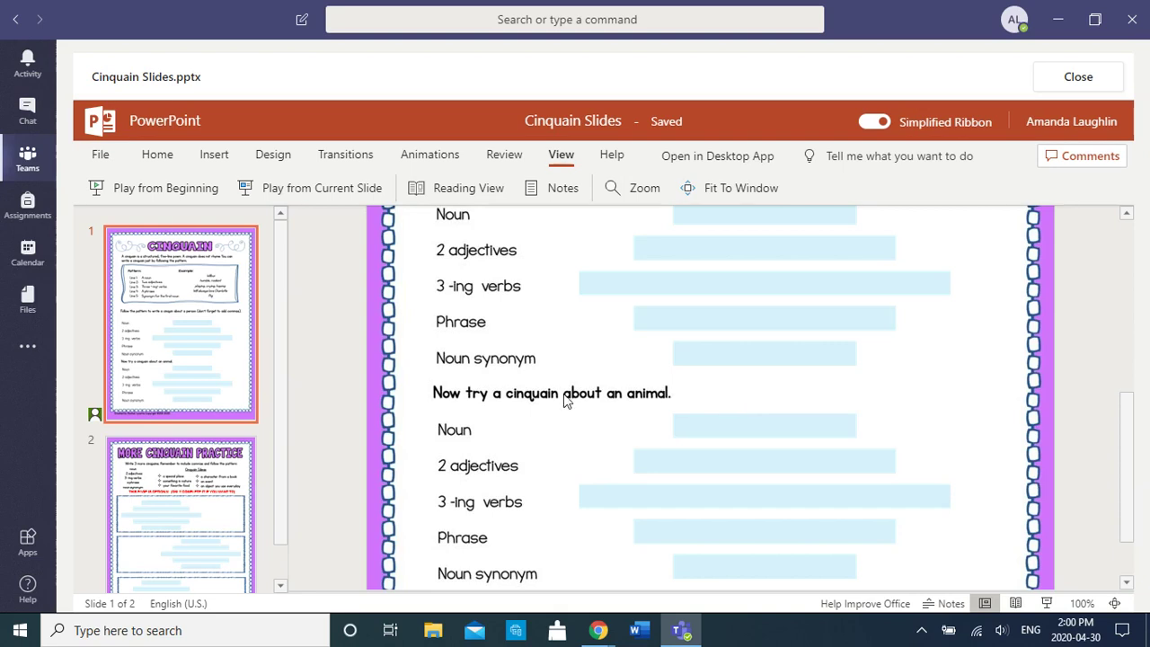
scroll(452, 445, down, 1)
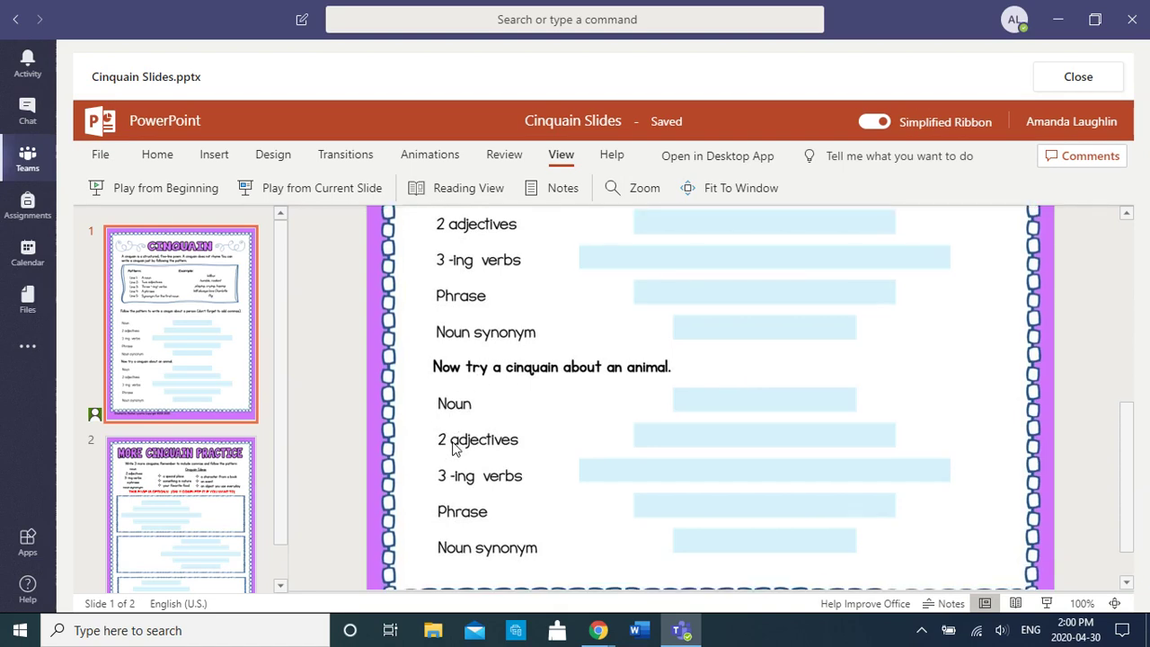
scroll(460, 408, down, 1)
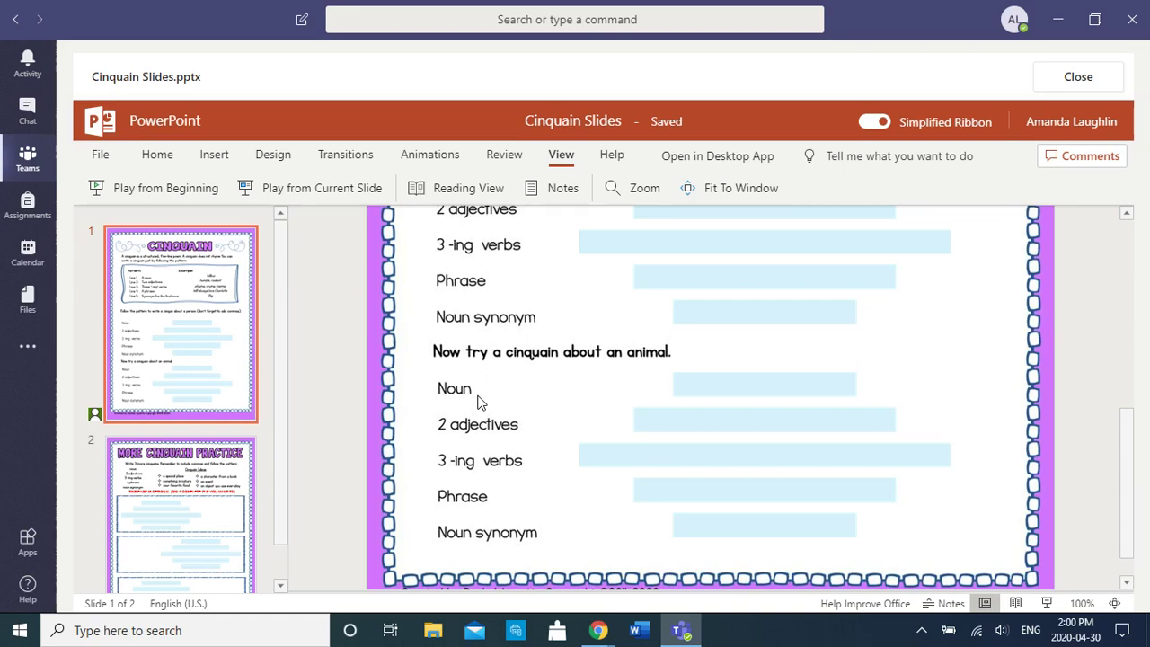
- Fill in the Noun line of the animal cinquain with "LJ"
click(760, 386)
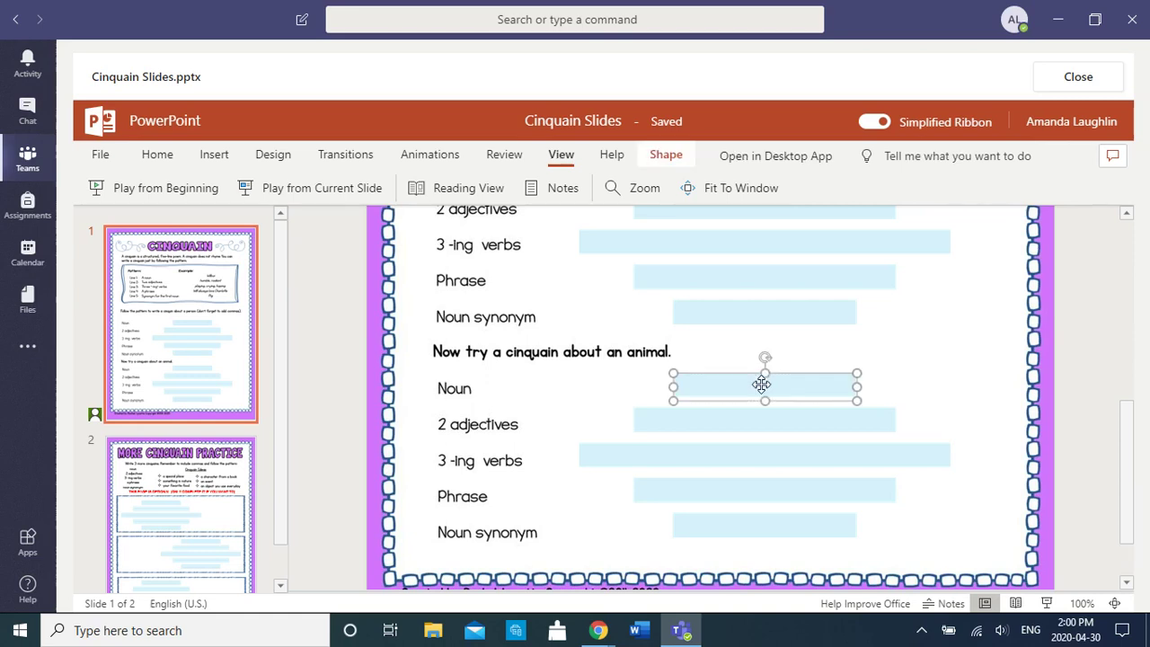
click(776, 387)
text(LJ)
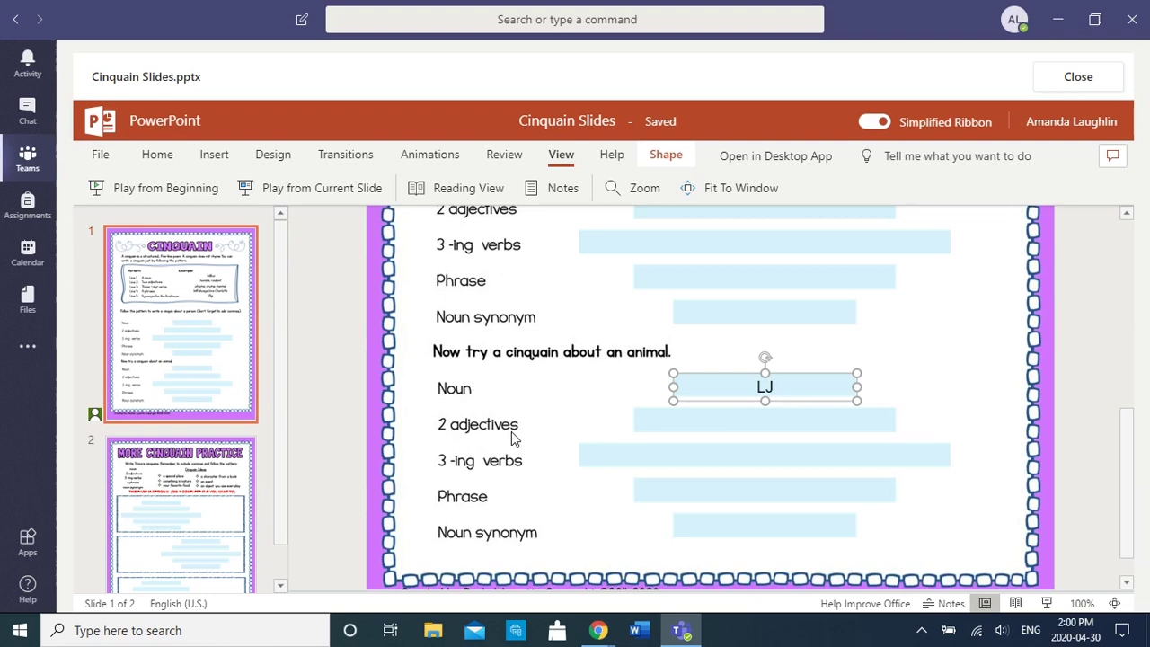
- Fill in the 2 adjectives line of the animal cinquain with "fluffy, playful", starting in lowercase
click(768, 422)
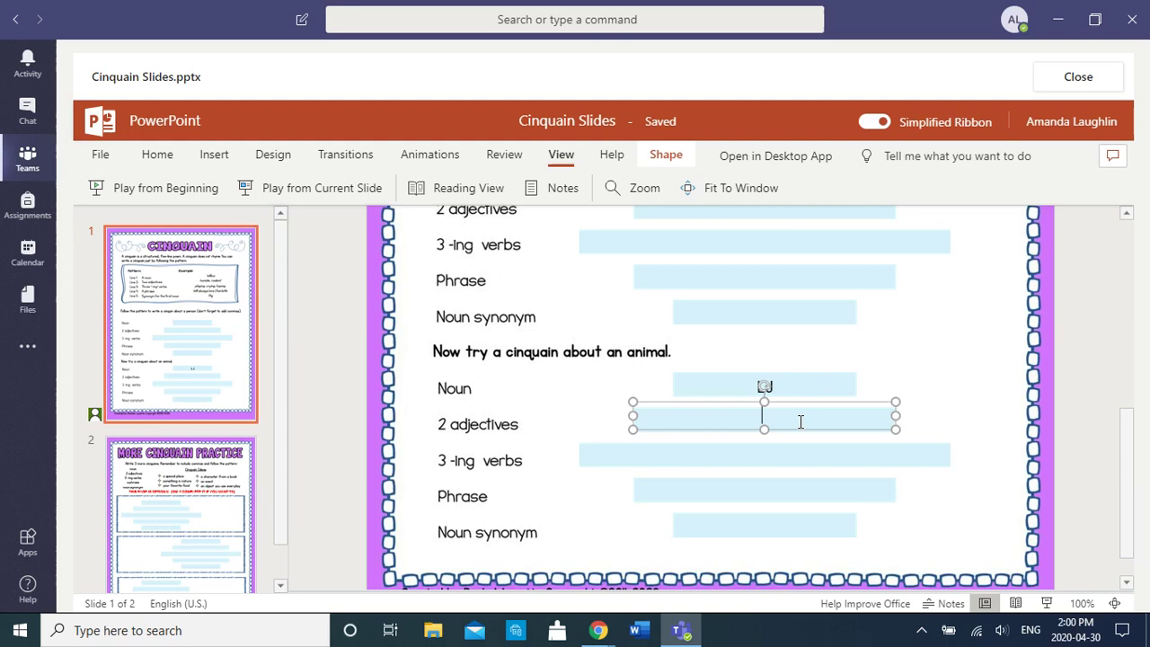
text(fluffy, playful)
click(756, 421)
click(728, 416)
key(BackSpace)
text(f)
- Fill in the 3 -ing verbs line of the animal cinquain with "running, jumping, playing", starting in lowercase
click(780, 456)
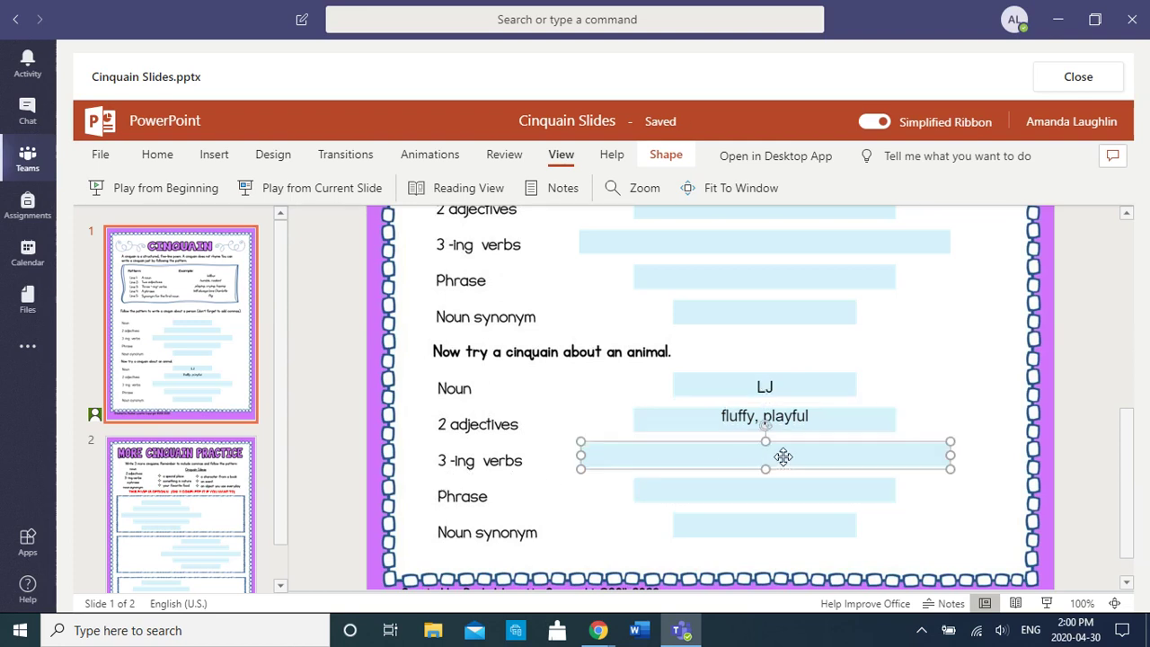
click(768, 457)
text(u)
key(BackSpace)
text(running, jumping, playing)
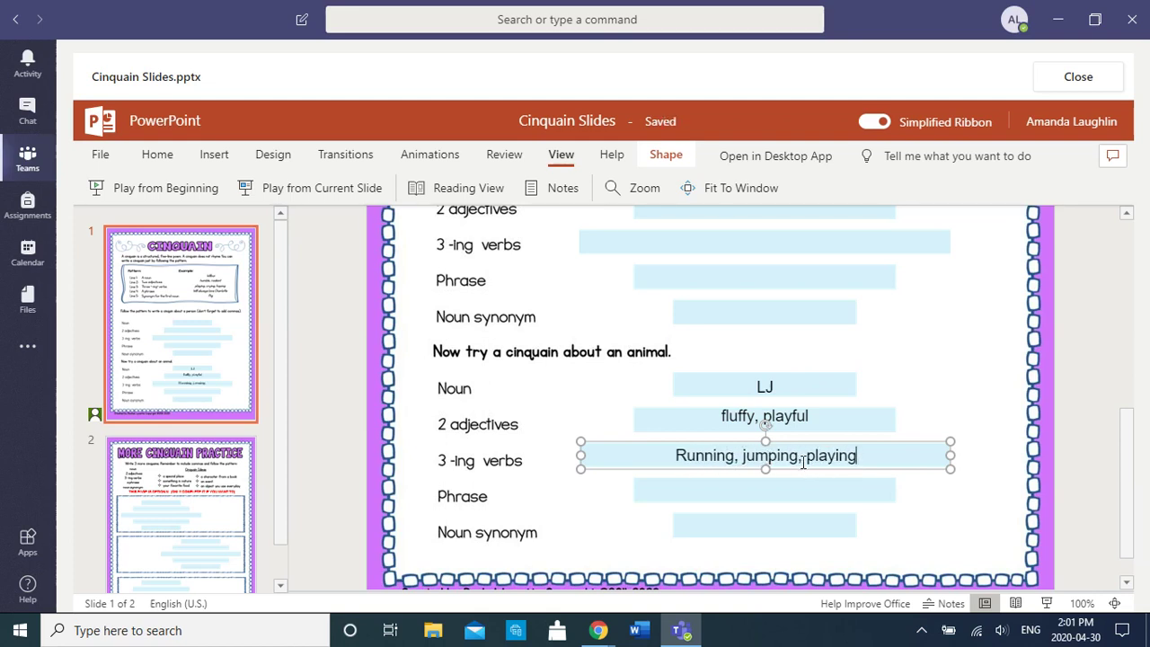
click(687, 457)
key(BackSpace)
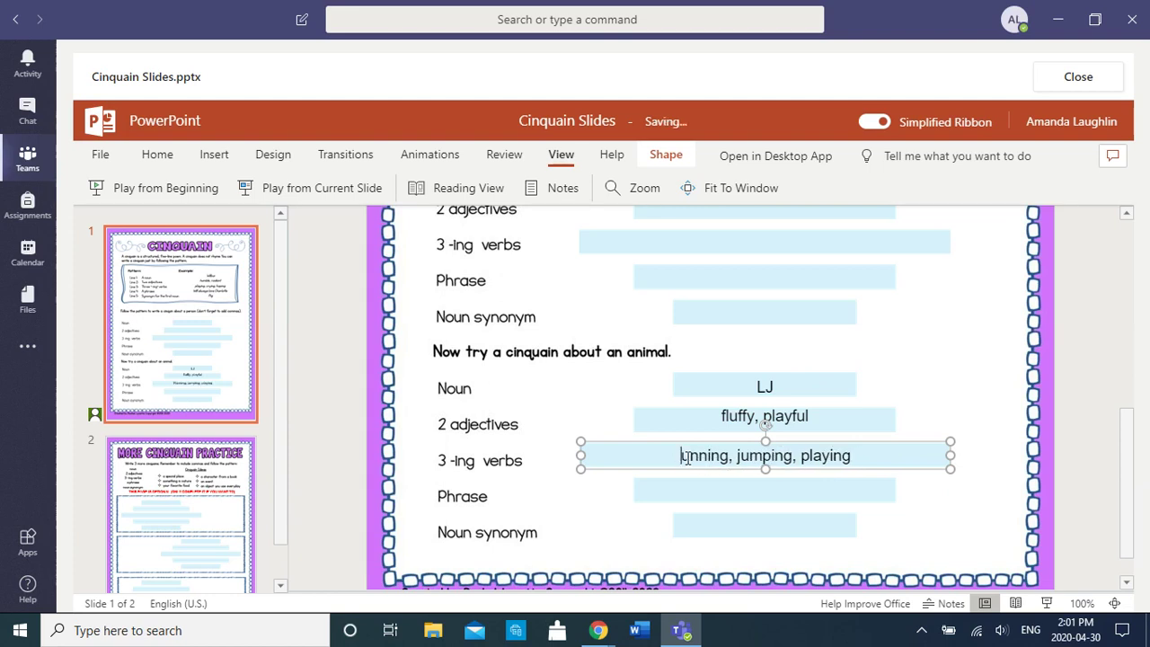
text(r)
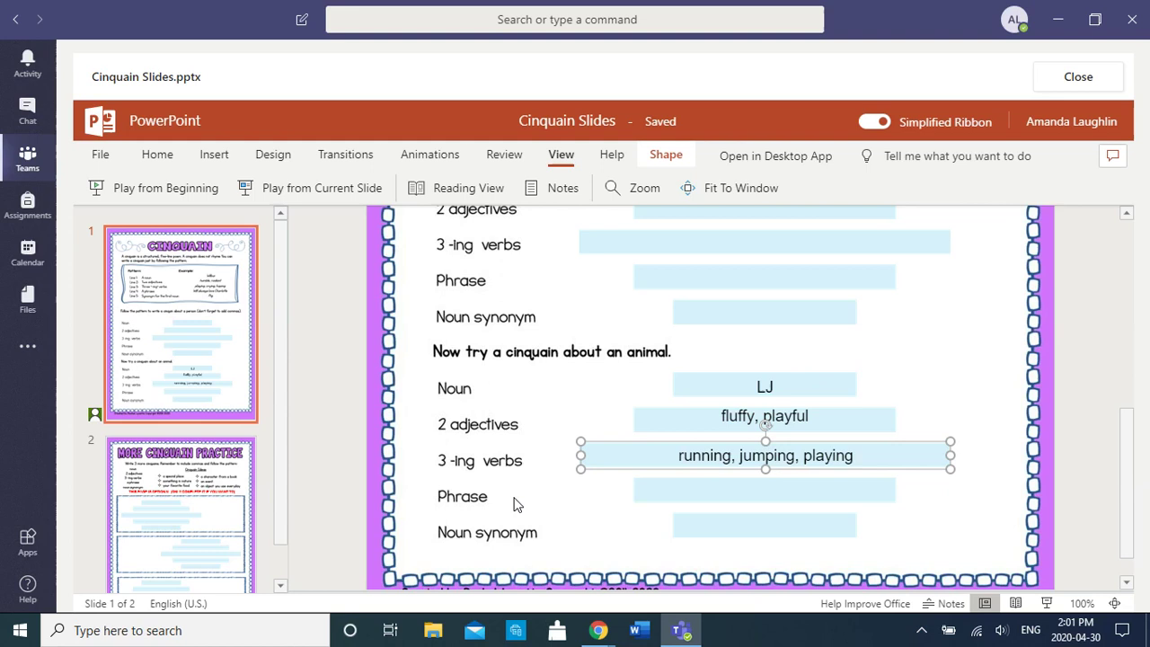
- Fill in the Phrase line of the animal cinquain with "always looking for trouble", starting in lowercase
click(769, 495)
click(789, 495)
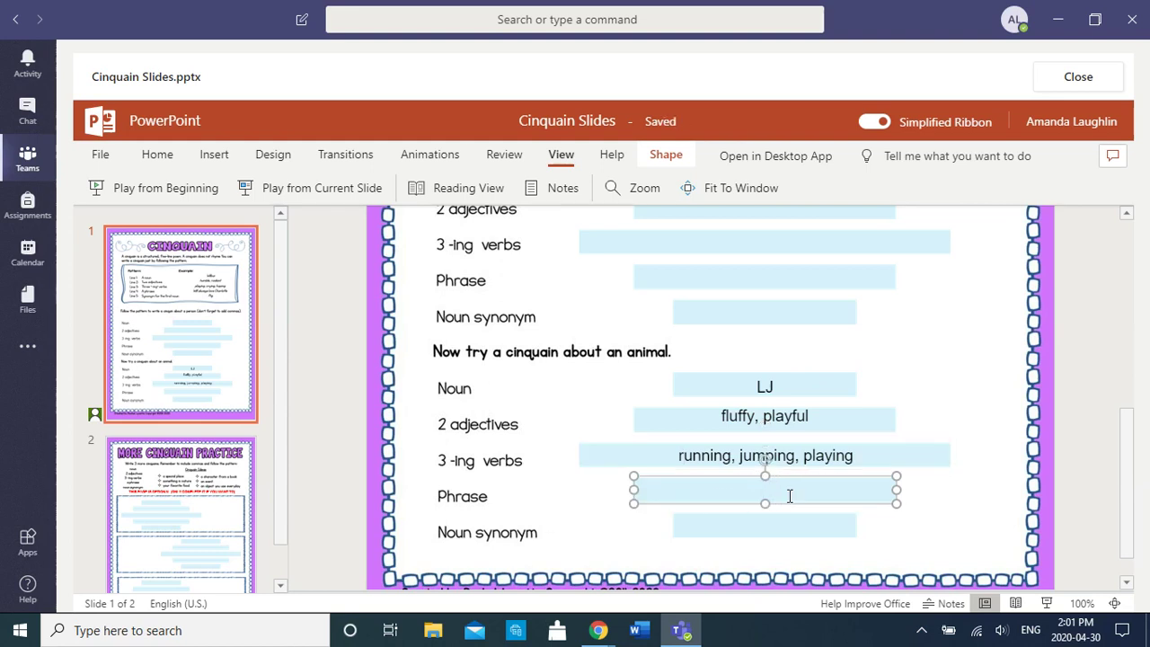
text(always looki)
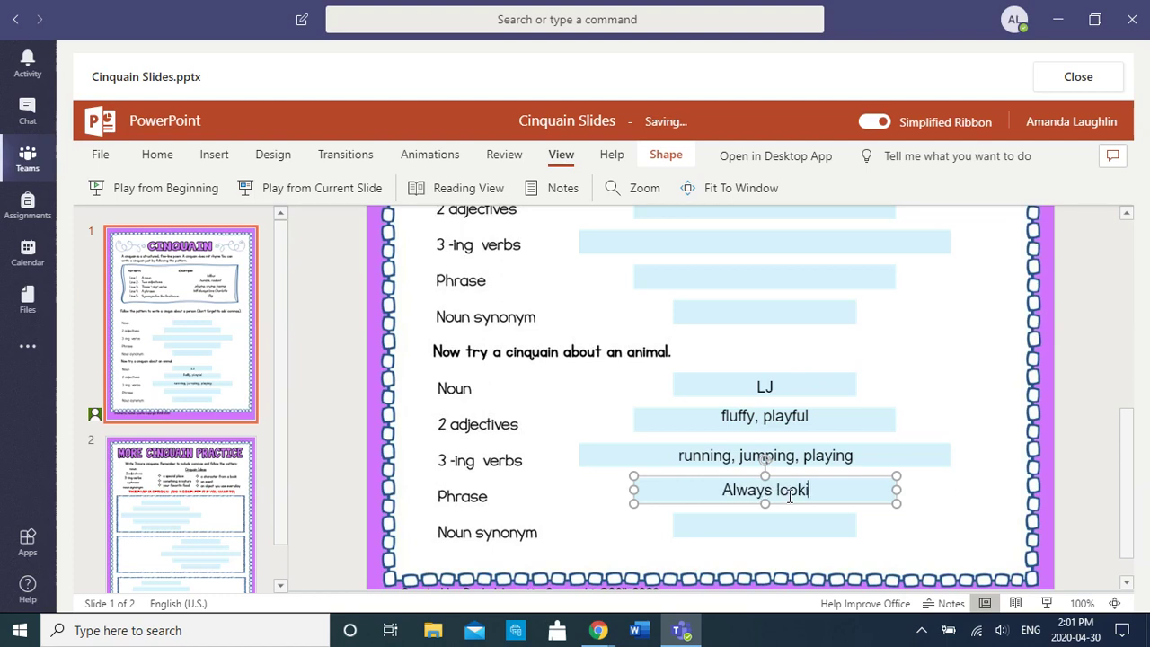
text(ng for troubl)
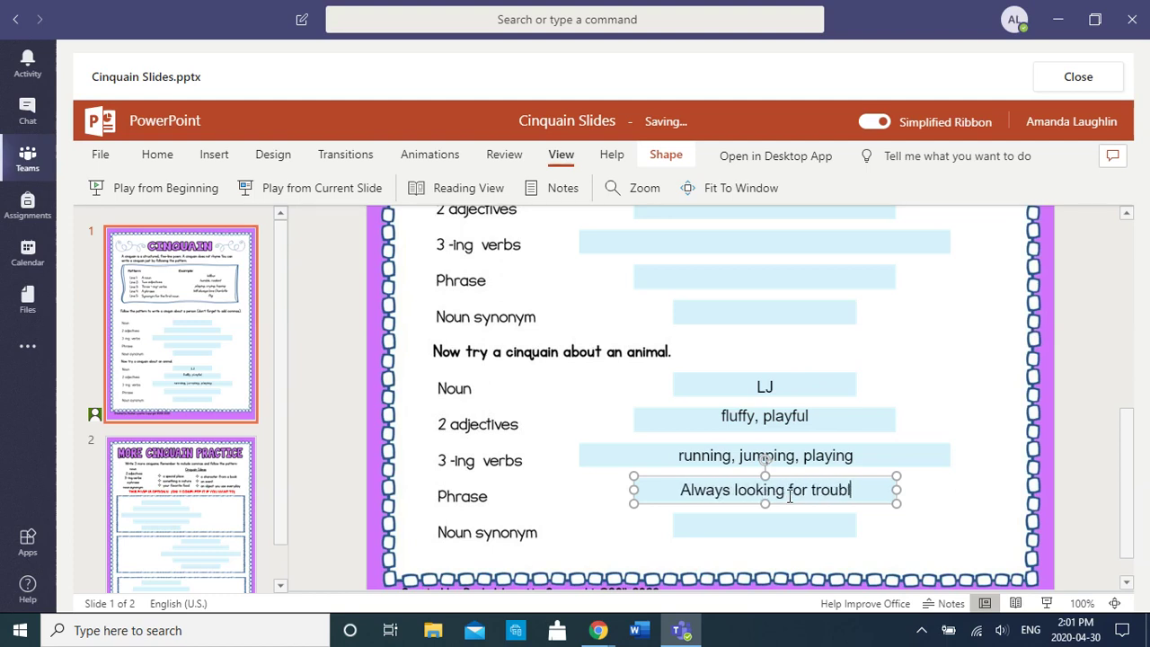
text(e)
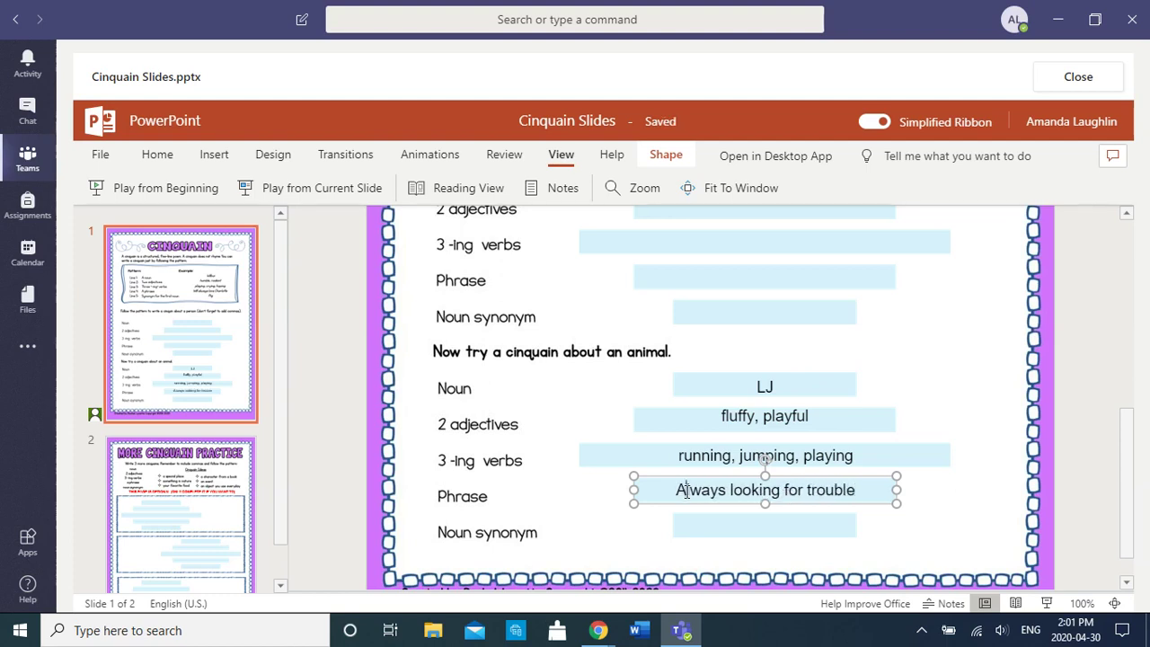
click(687, 490)
key(BackSpace)
text(a)
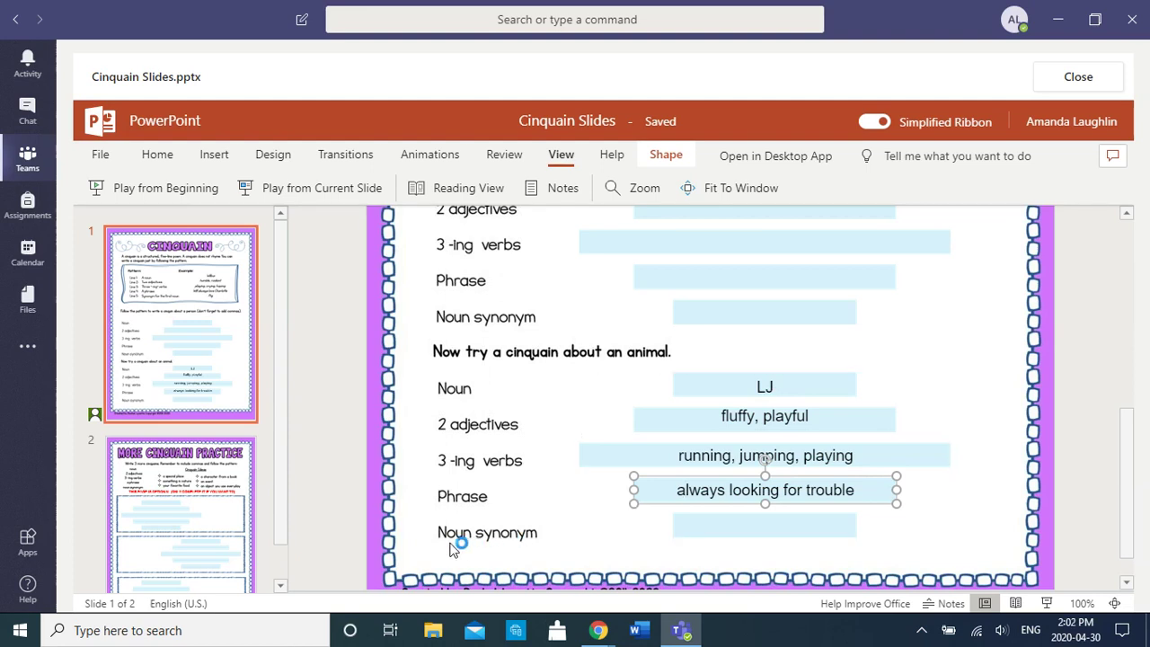
- Fill in the Noun synonym line of the animal cinquain with "dog" and deselect the box
click(770, 529)
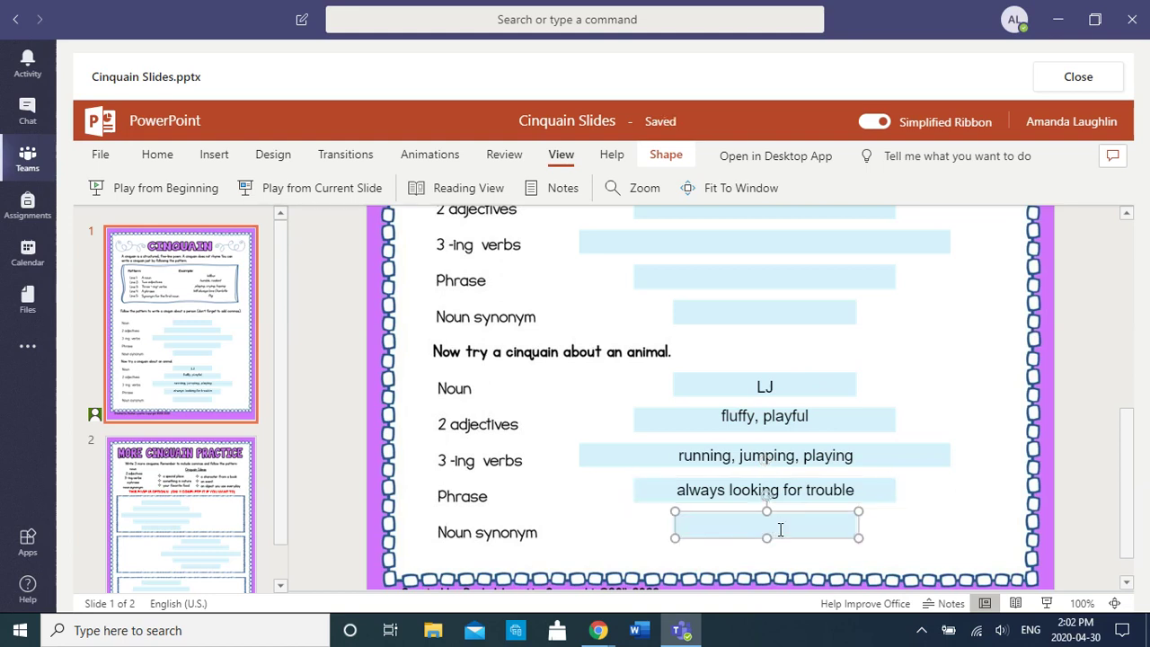
text(dog)
click(976, 539)
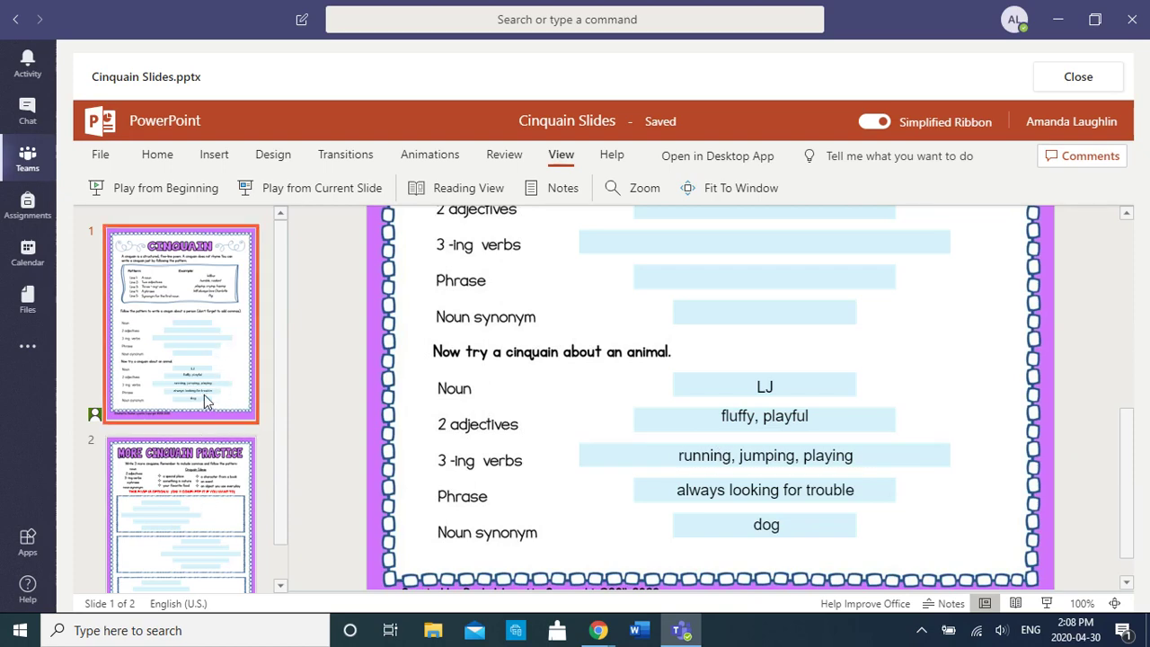
- Examine the optional second slide, including its cinquain ideas, the empty poem boxes and the editing commands available for them
click(201, 465)
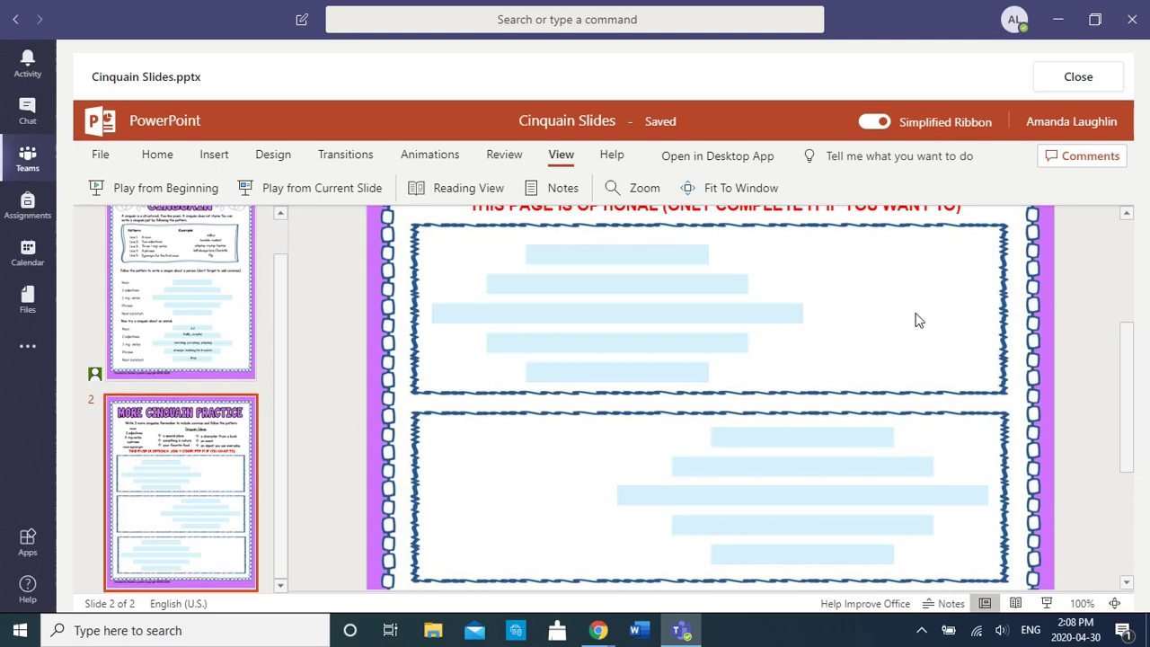
scroll(914, 318, up, 1)
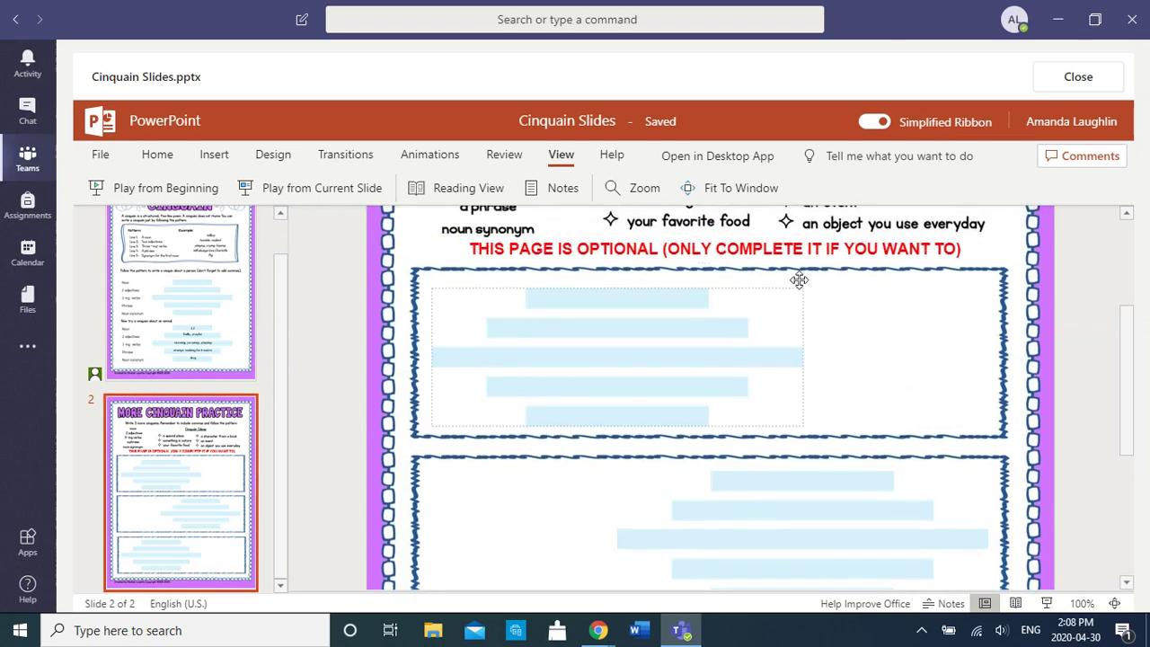
scroll(901, 313, up, 2)
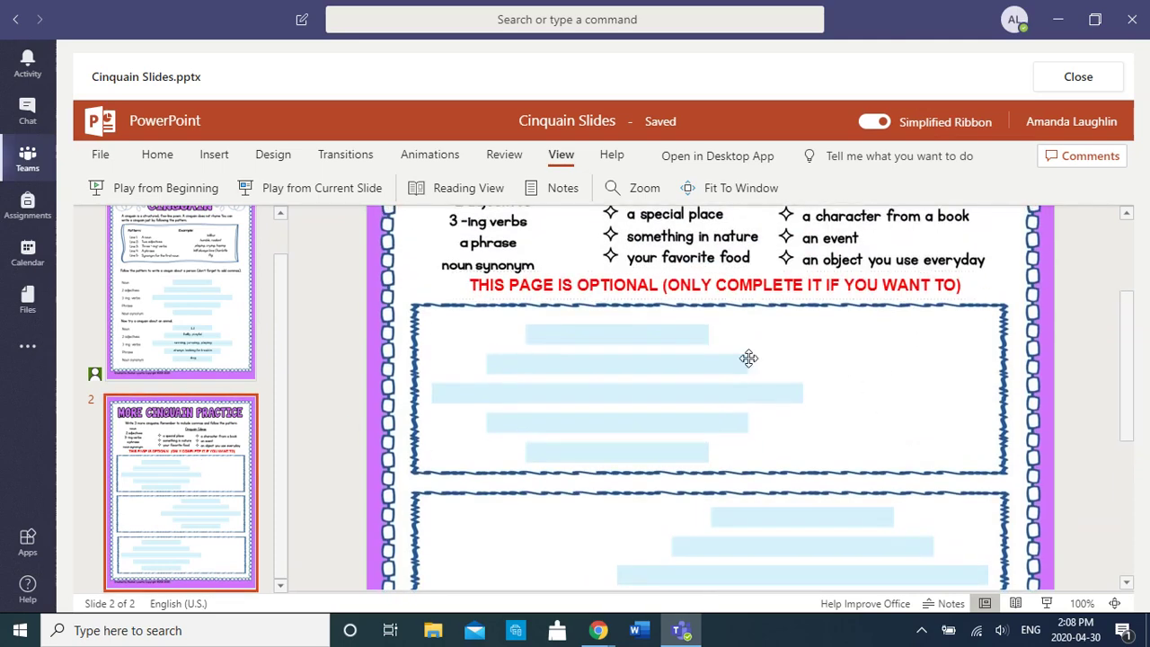
scroll(657, 390, down, 3)
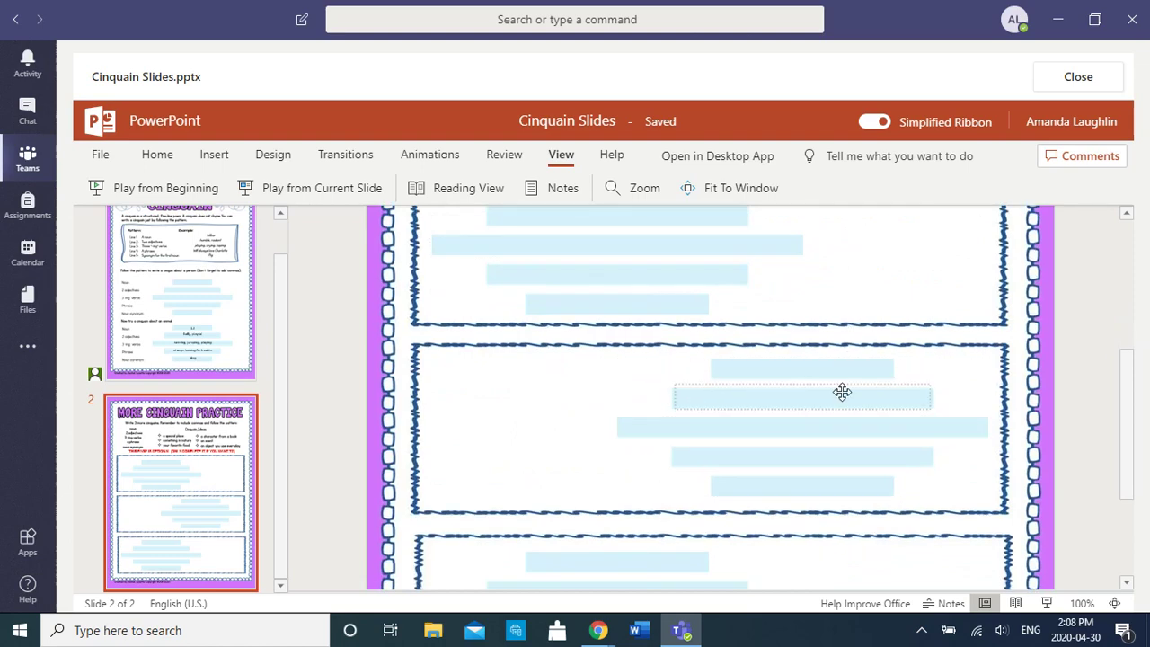
scroll(881, 346, up, 3)
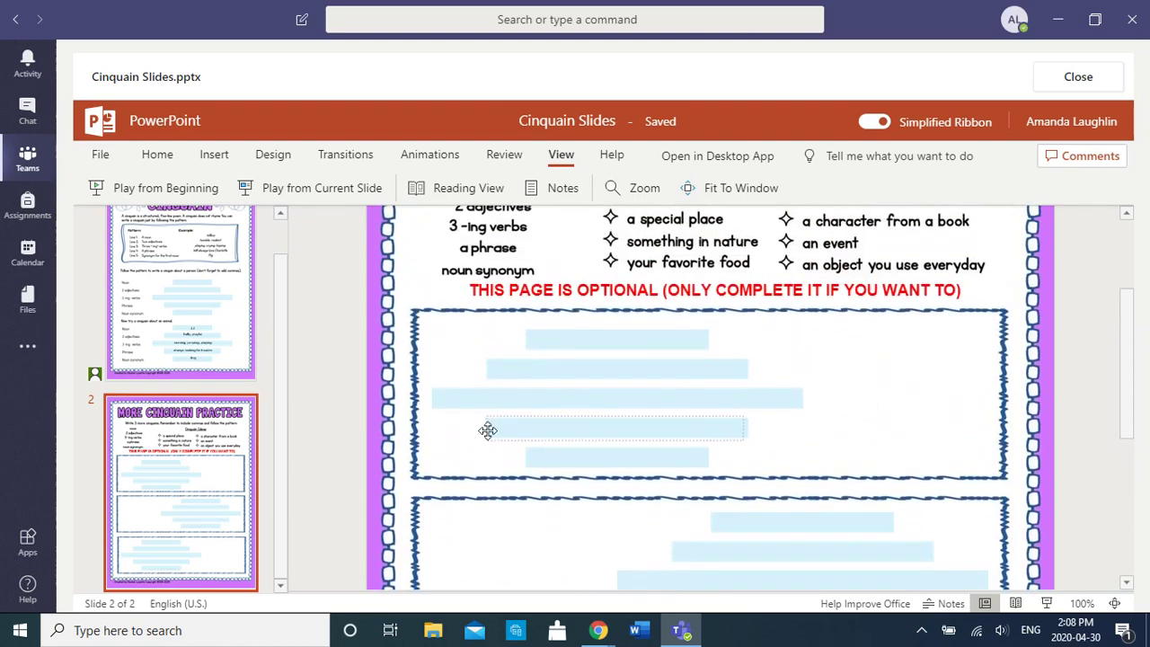
click(620, 338)
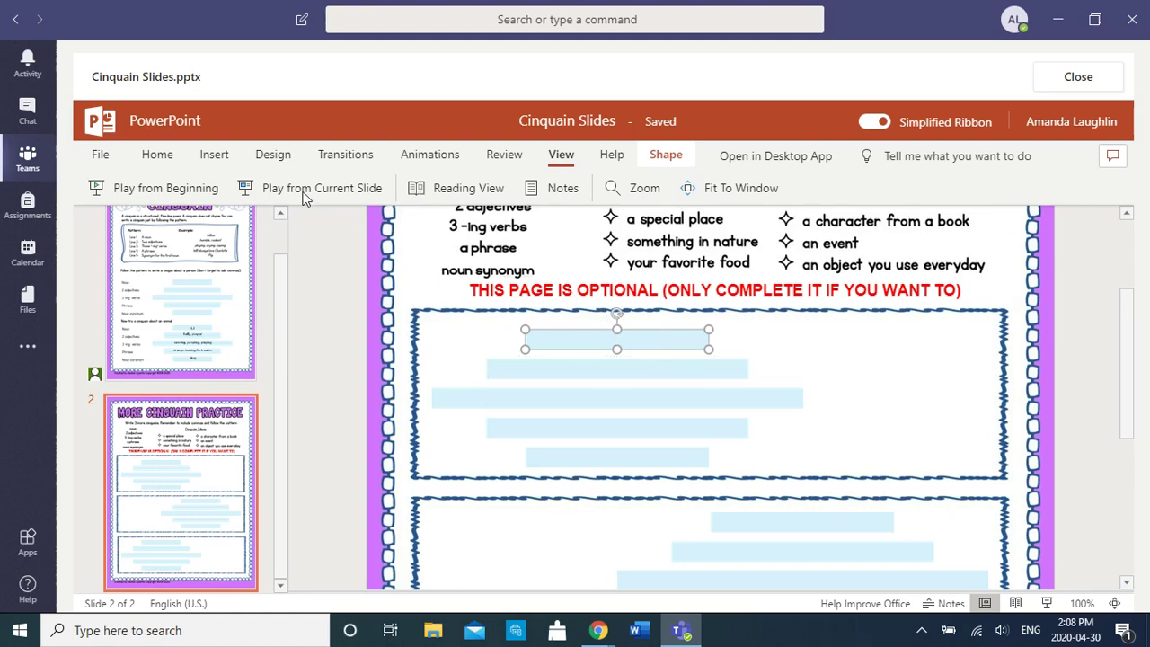
click(170, 153)
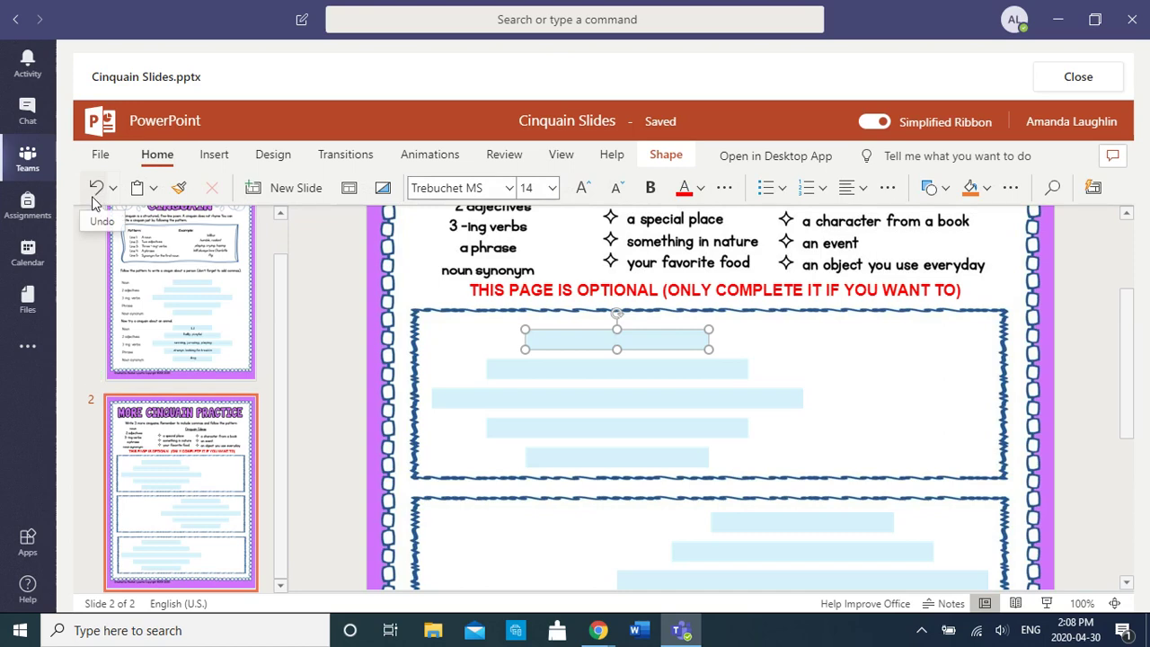
scroll(757, 364, up, 1)
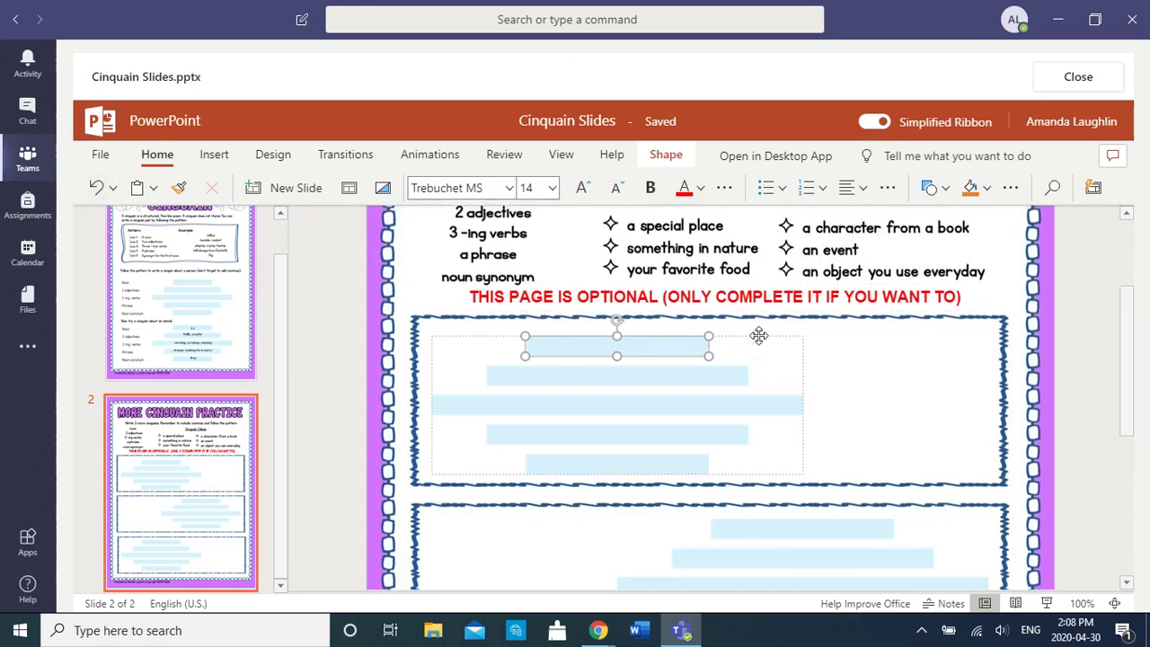
scroll(760, 334, up, 1)
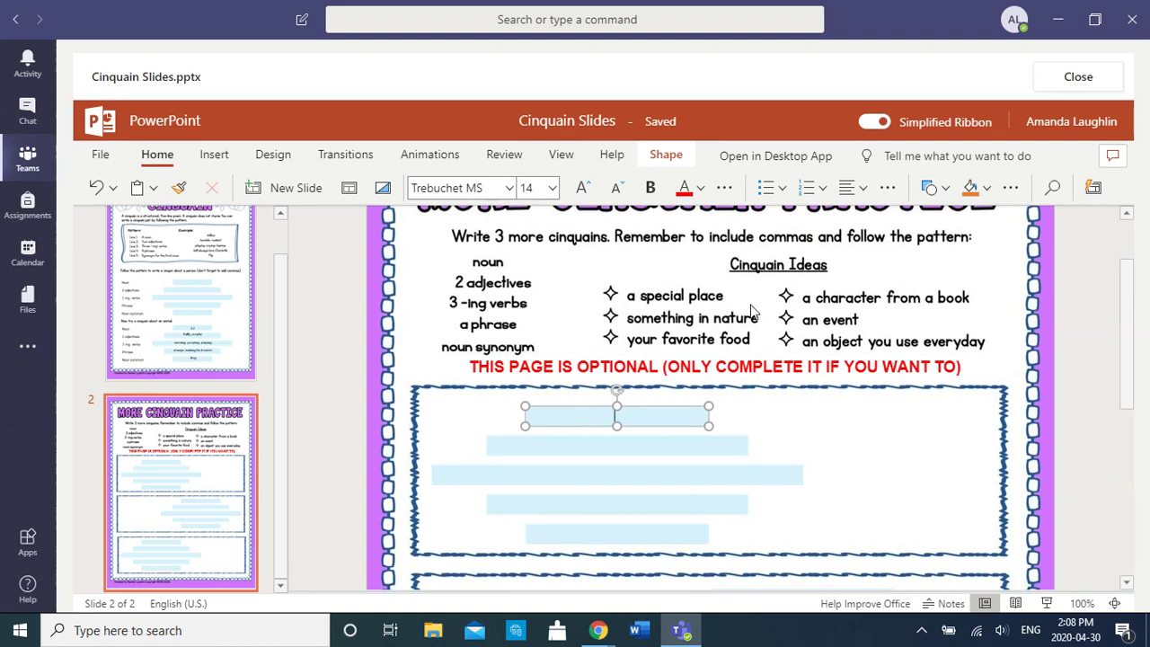
- Return to the first slide and review the cinquain pattern and example above the person exercise
scroll(753, 310, down, 1)
scroll(665, 321, up, 10)
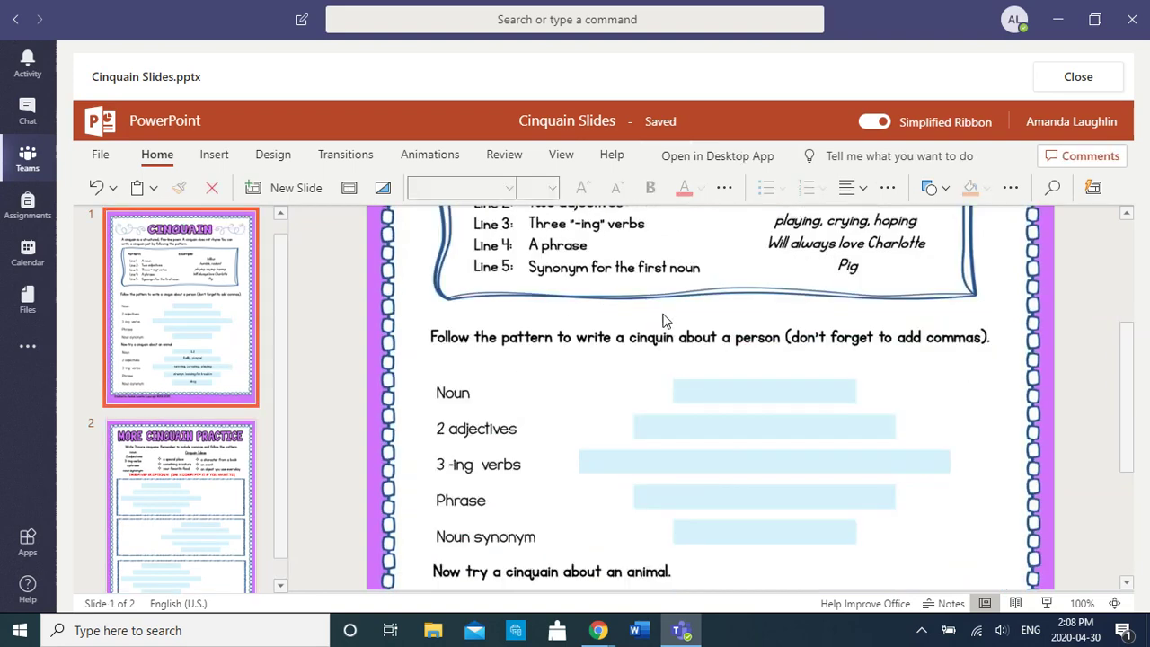
scroll(665, 321, up, 2)
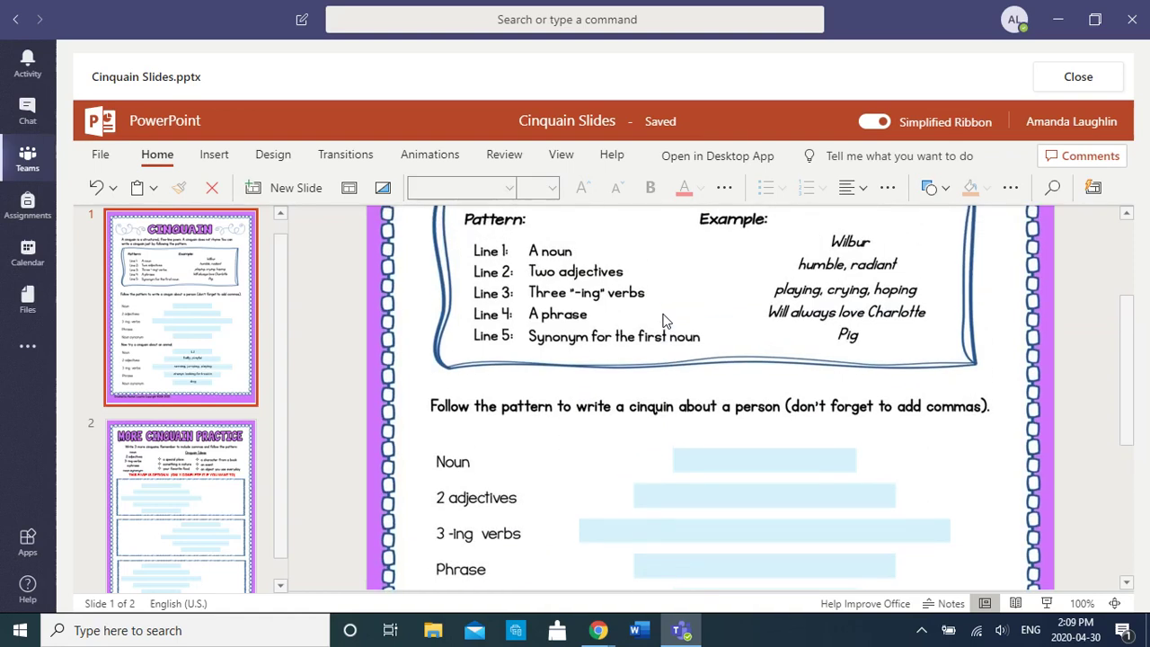